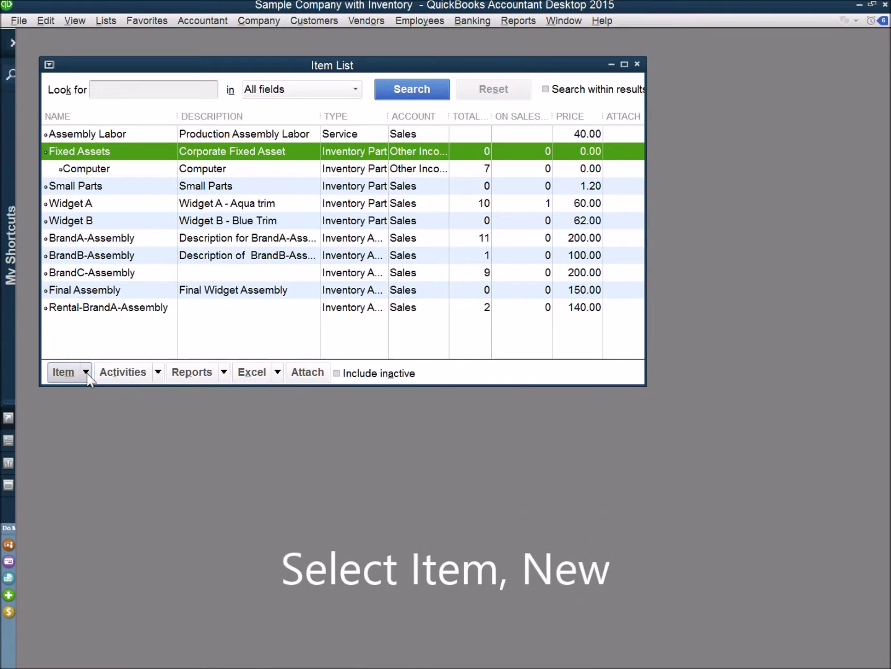
Create a new item of type Inventory Part and set its asset account to Equipment.
{"action": "left_click", "coordinate": [87, 374]}
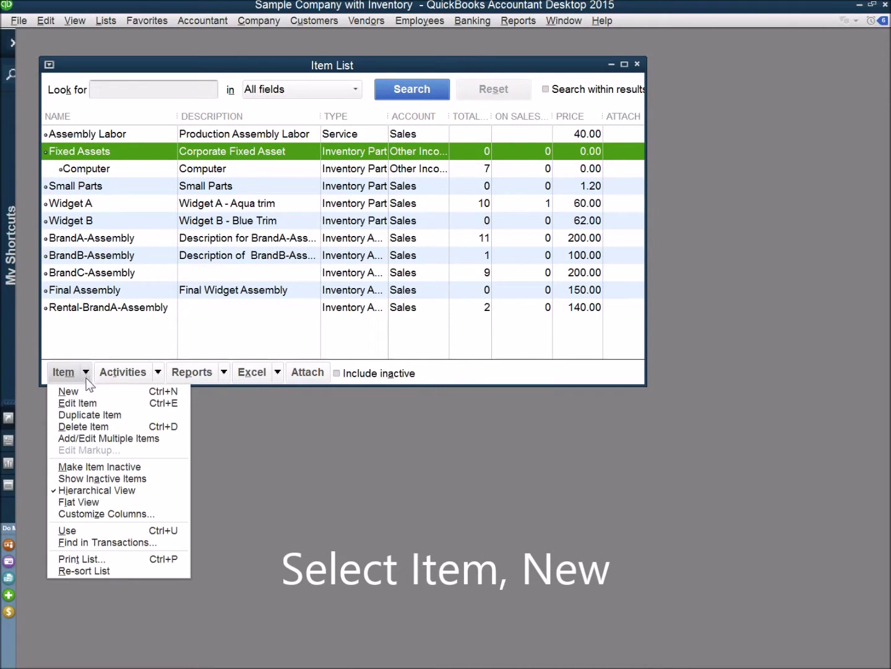
{"action": "left_click", "coordinate": [81, 390]}
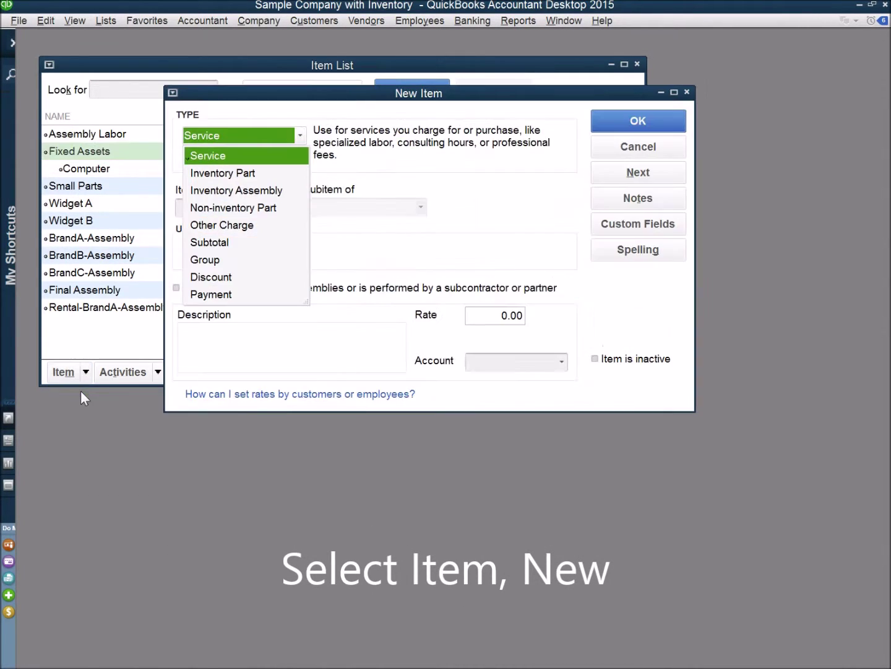
{"action": "left_click", "coordinate": [239, 174]}
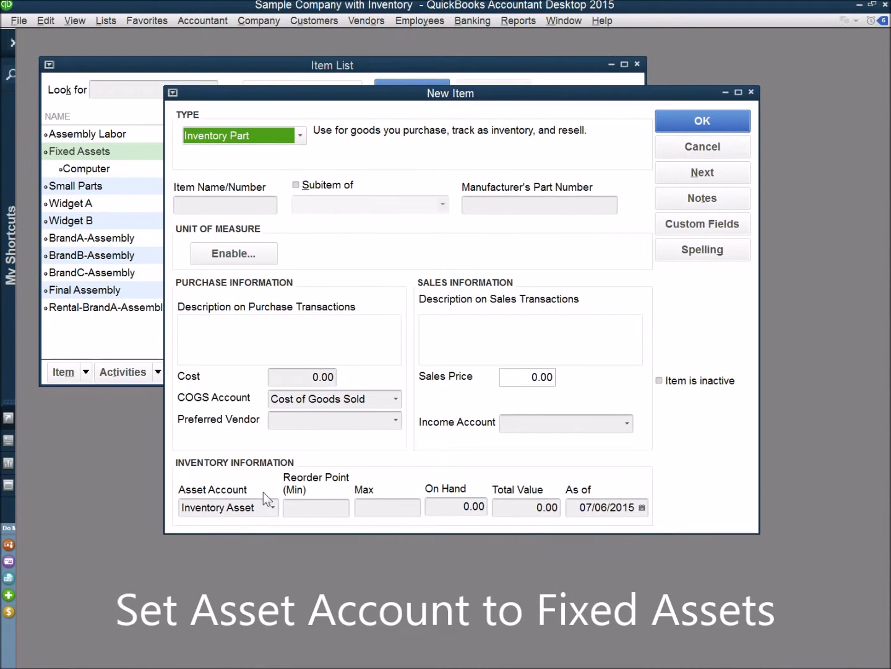
{"action": "left_click", "coordinate": [274, 508]}
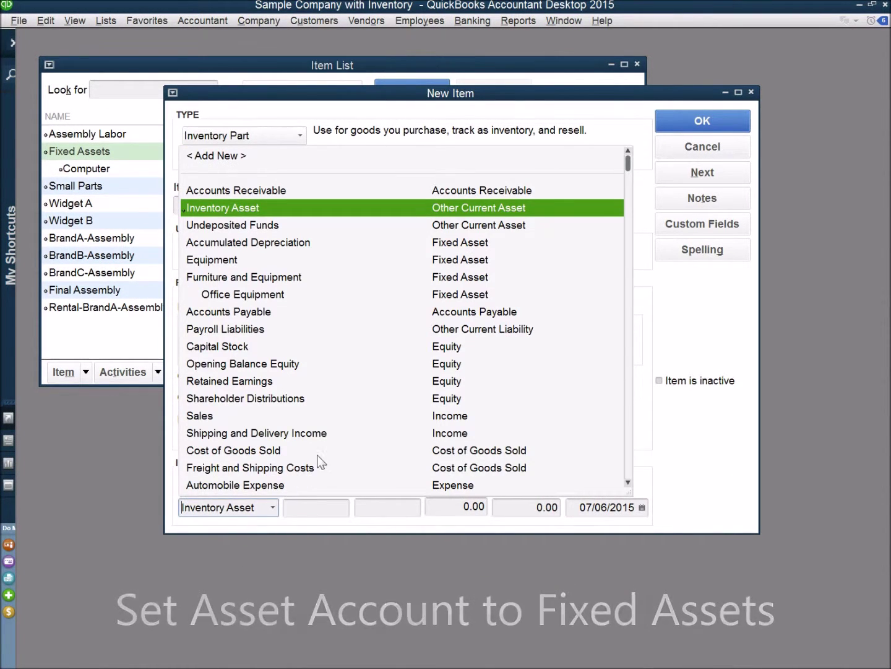
{"action": "left_click", "coordinate": [452, 259]}
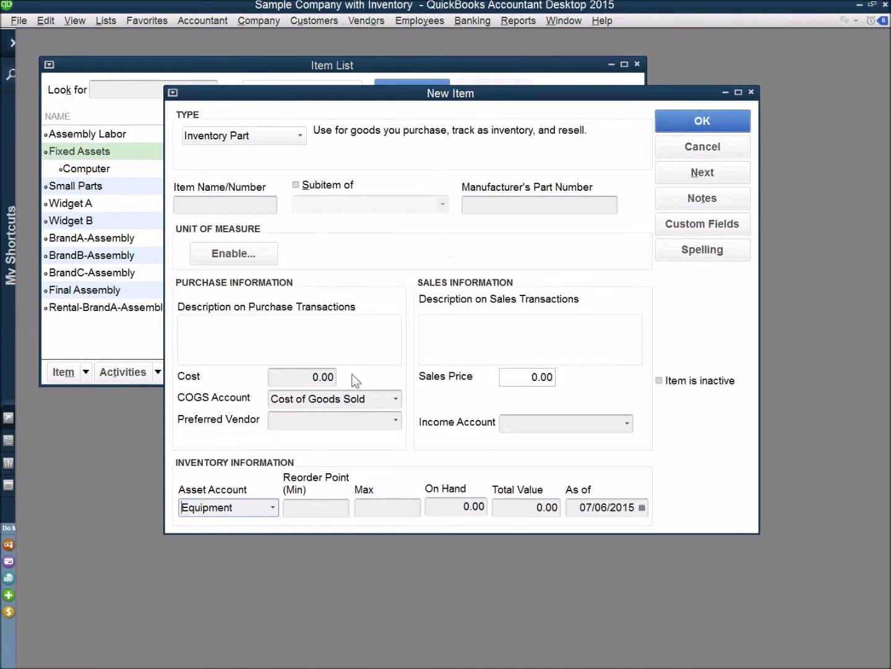
Set both the COGS account and the income account of the new item to Other Income/Expense.
{"action": "left_click", "coordinate": [396, 400]}
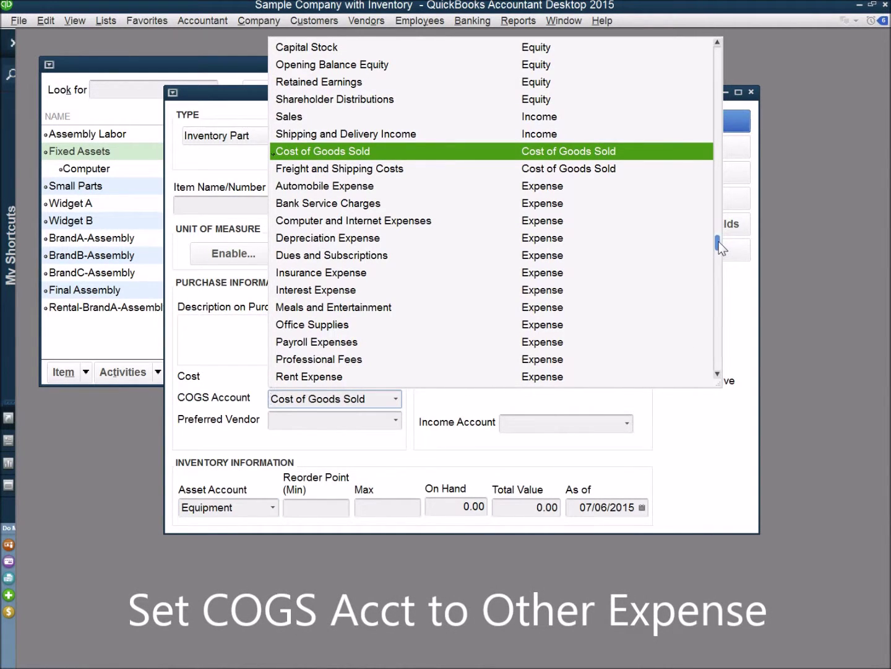
{"action": "left_click_drag", "start_coordinate": [716, 247], "coordinate": [728, 365]}
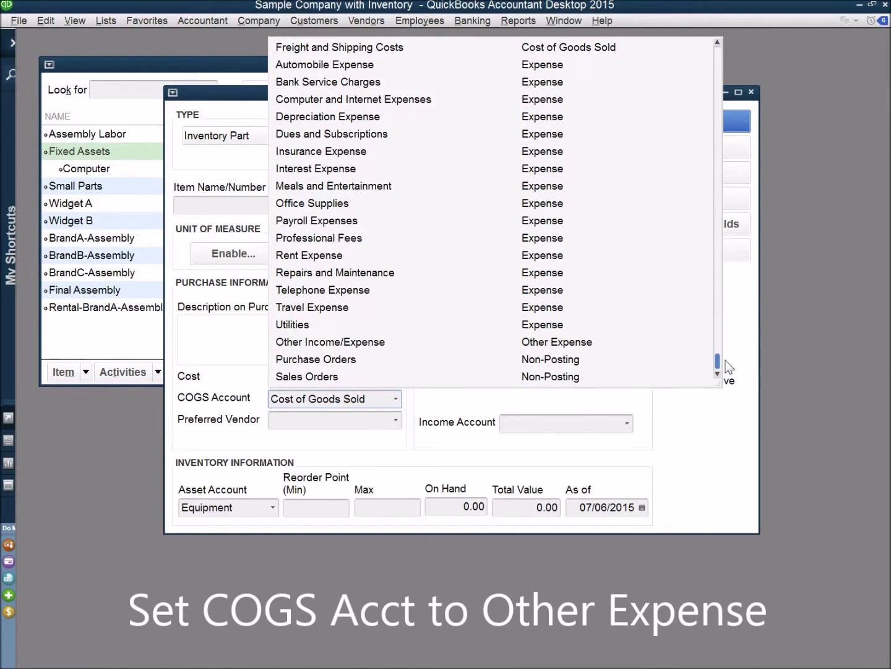
{"action": "left_click", "coordinate": [566, 343]}
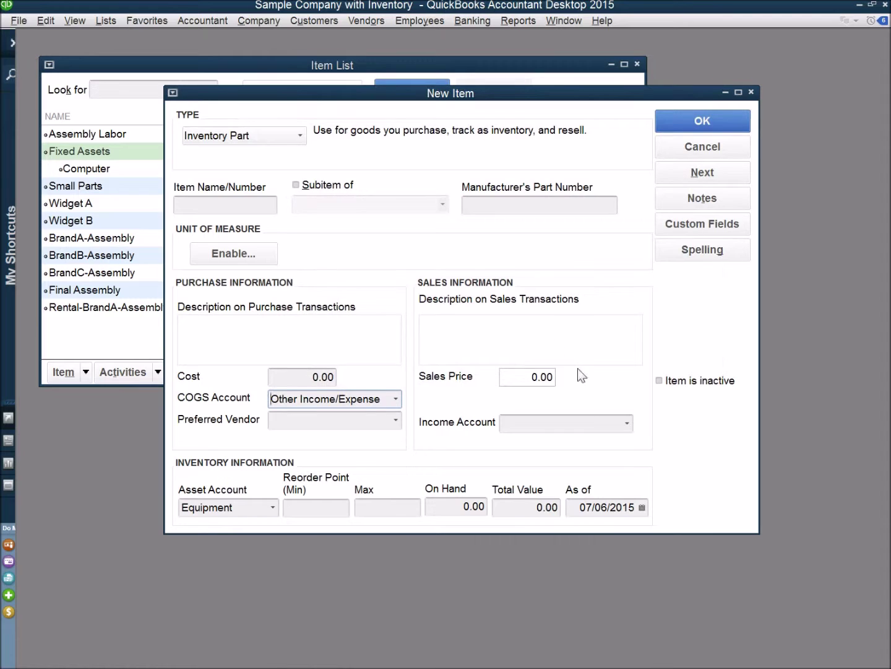
{"action": "left_click", "coordinate": [629, 423]}
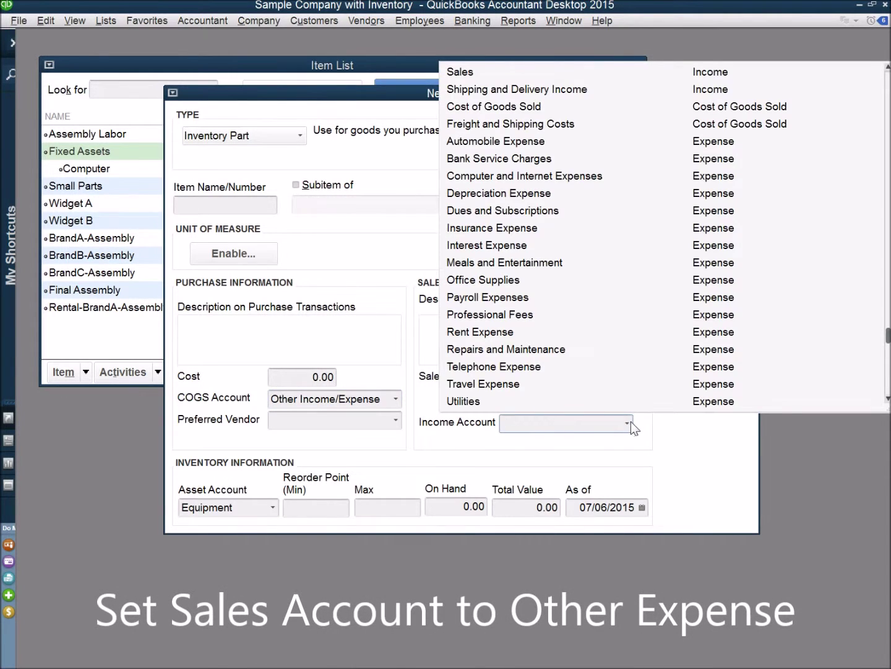
{"action": "left_click_drag", "start_coordinate": [888, 337], "coordinate": [889, 372]}
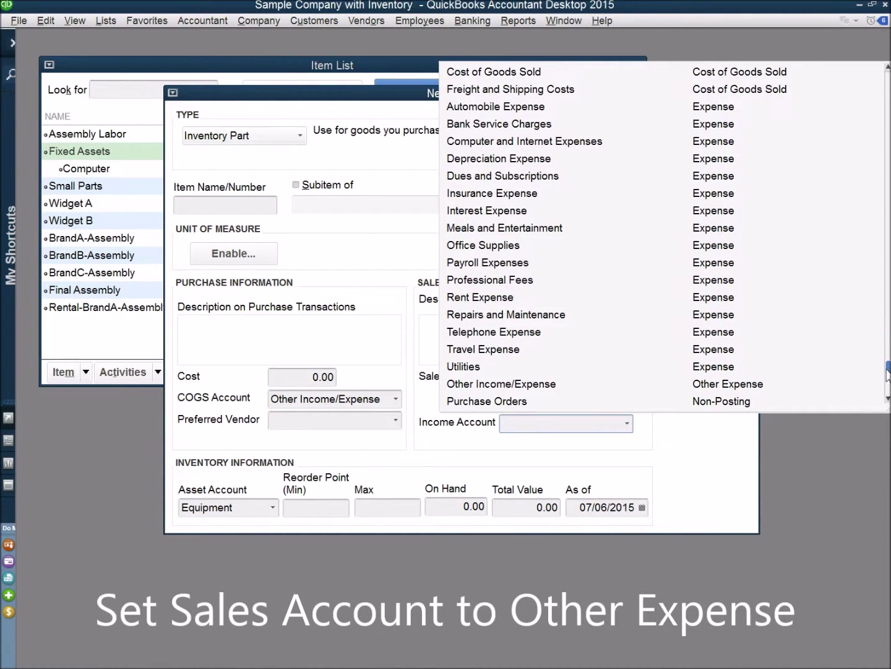
{"action": "left_click", "coordinate": [757, 388]}
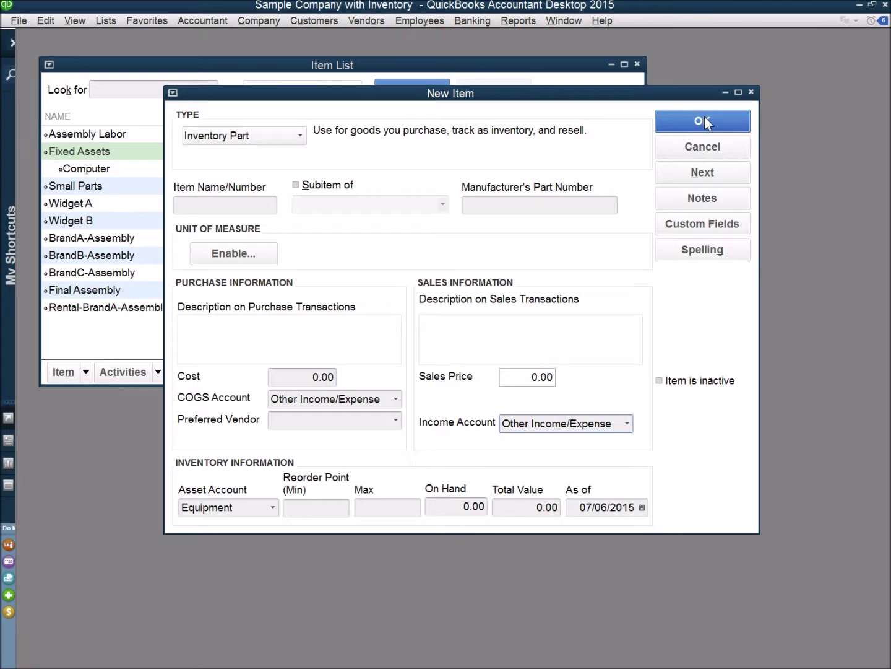
Name the new item Equipment, make it a subitem of Fixed Assets, and save it.
{"action": "left_click", "coordinate": [256, 204]}
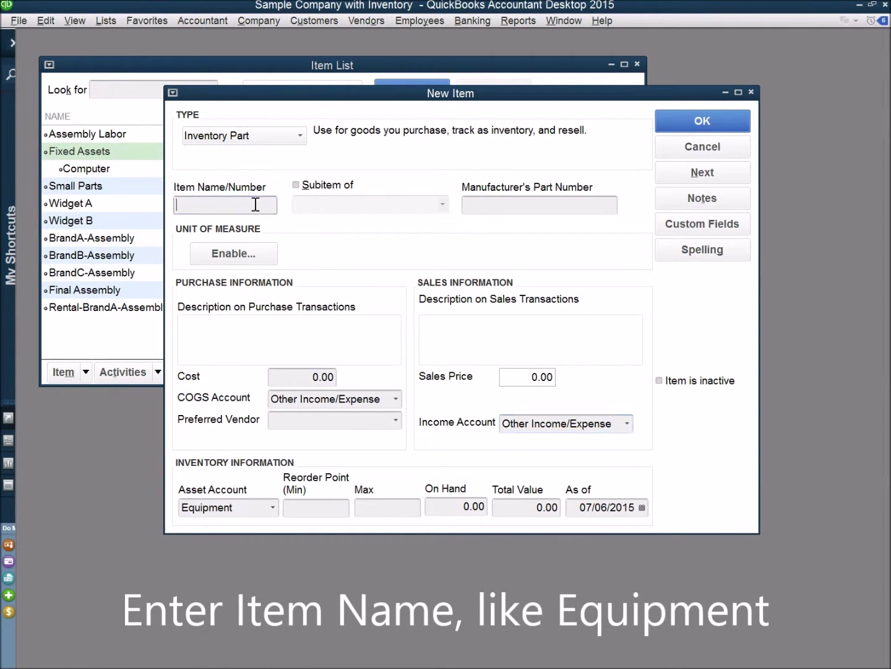
{"action": "type", "text": "Equipment"}
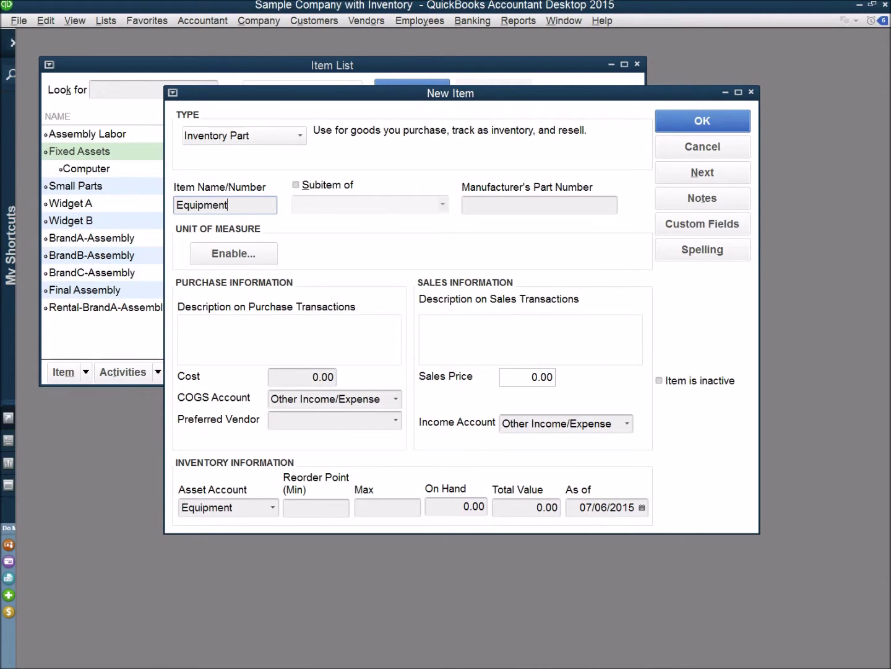
{"action": "left_click", "coordinate": [296, 185]}
{"action": "left_click", "coordinate": [443, 204]}
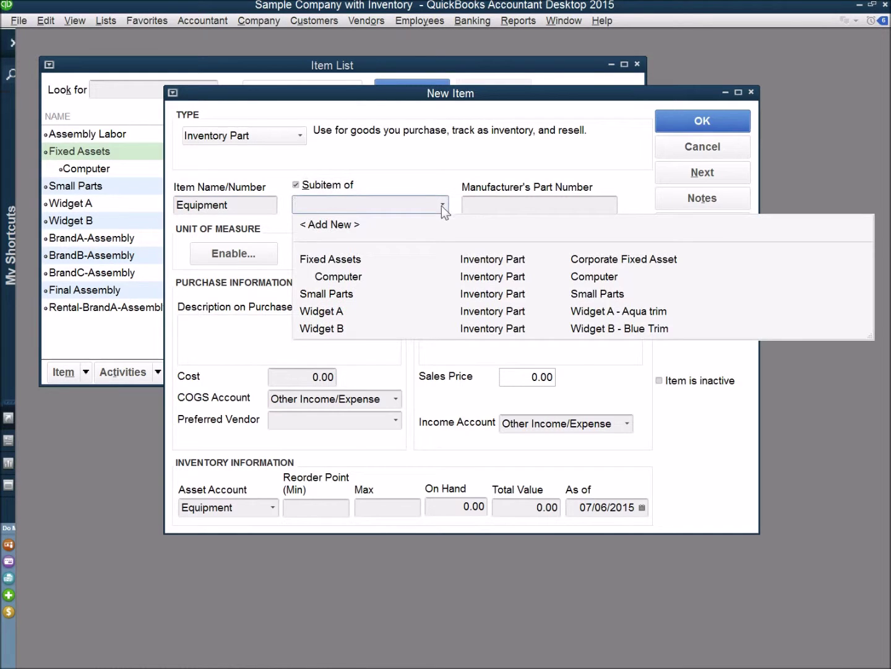
{"action": "left_click", "coordinate": [353, 259]}
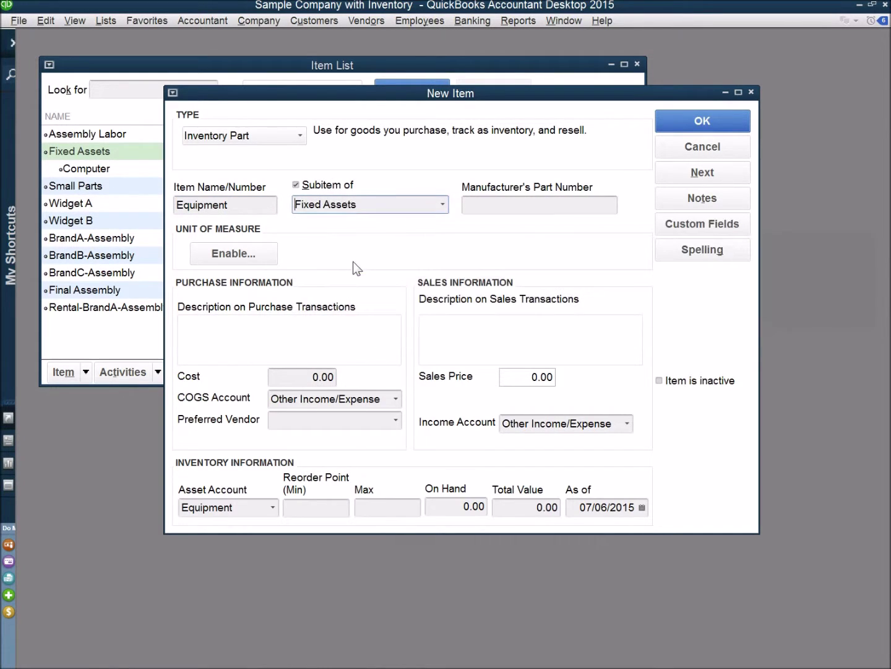
{"action": "left_click", "coordinate": [704, 122]}
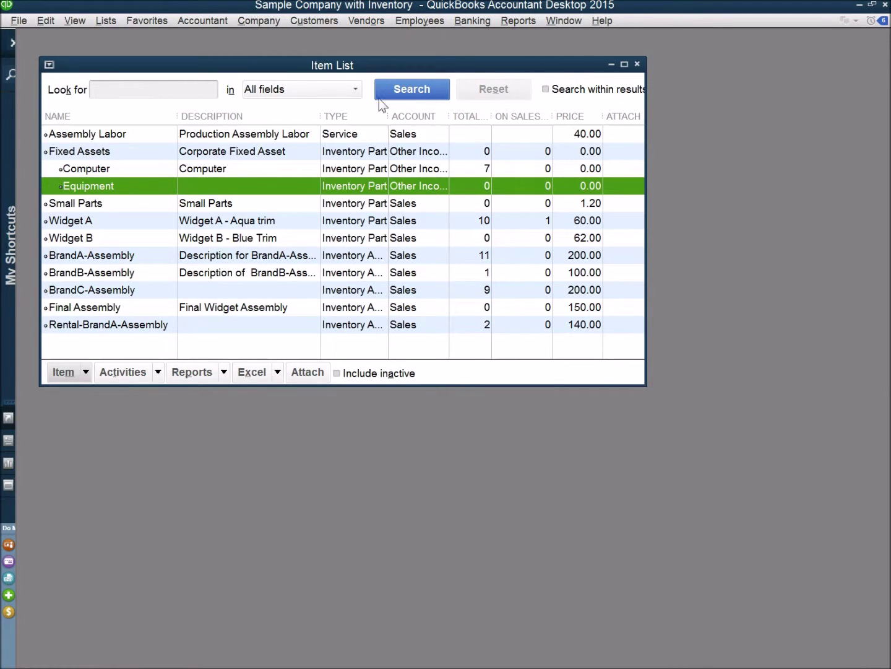
Switch to PasTrak: Inventory Management and enable Track Individuals for the Equipment item in its item list.
{"action": "left_click", "coordinate": [258, 20]}
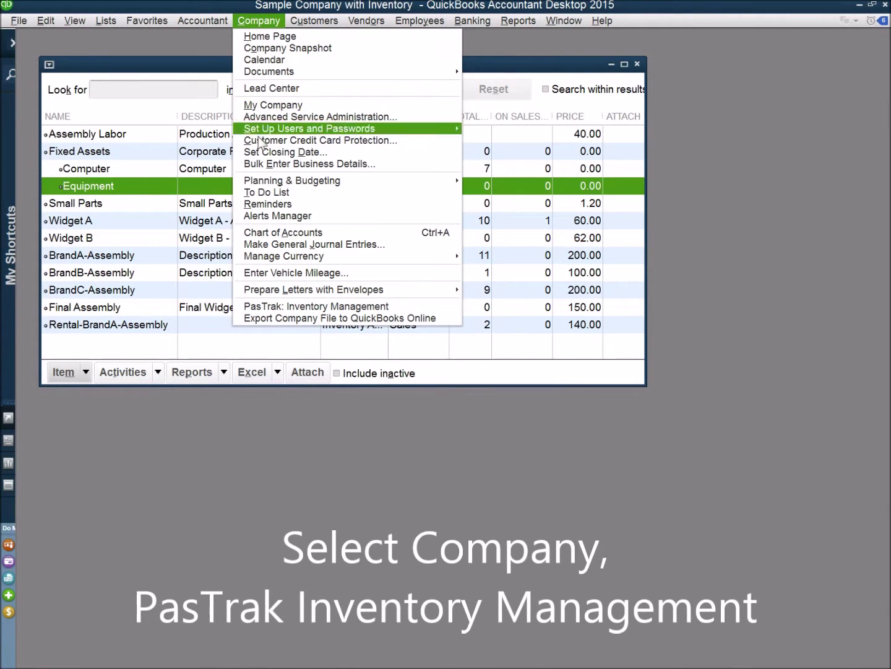
{"action": "left_click", "coordinate": [291, 306]}
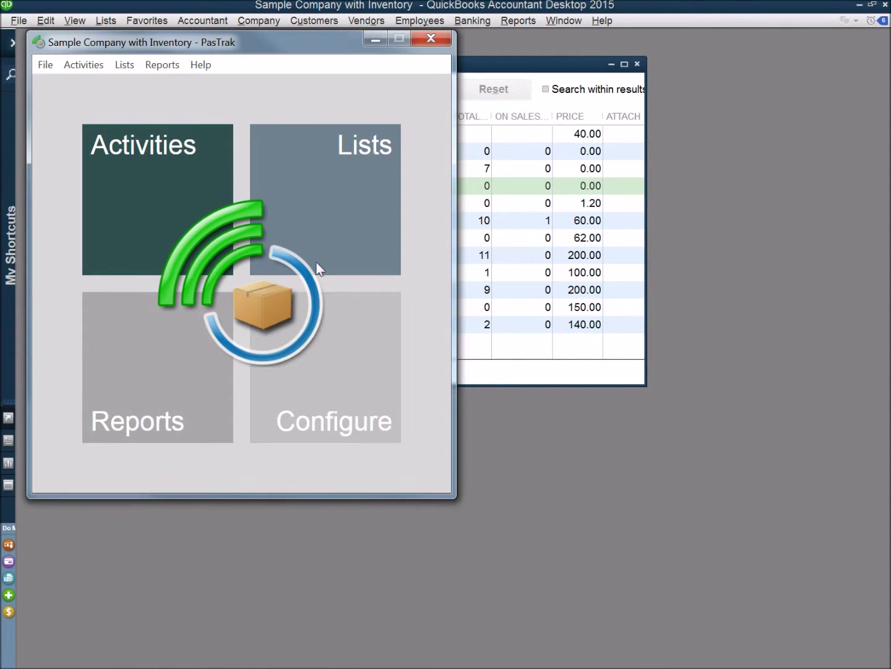
{"action": "left_click", "coordinate": [326, 193]}
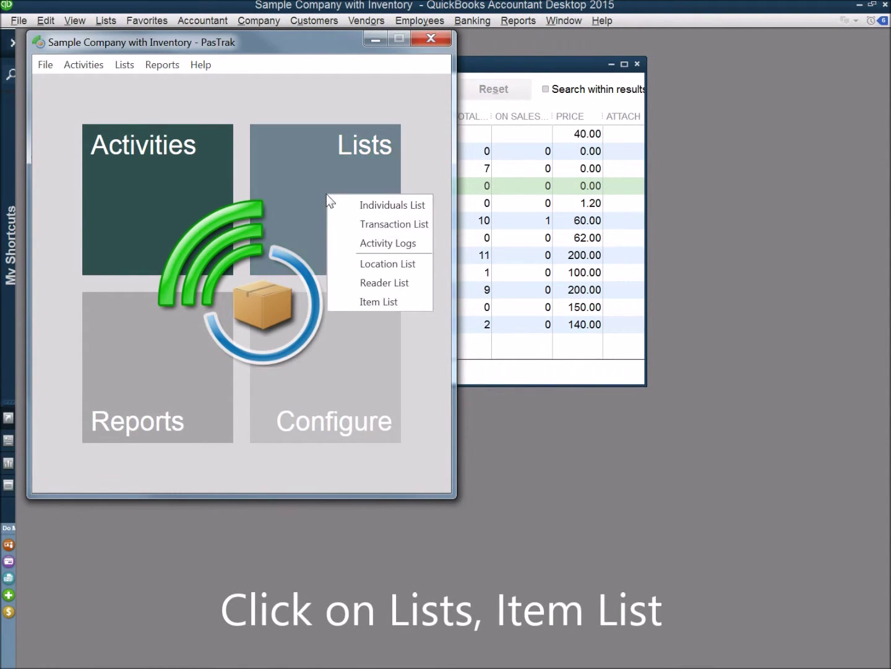
{"action": "left_click", "coordinate": [360, 303]}
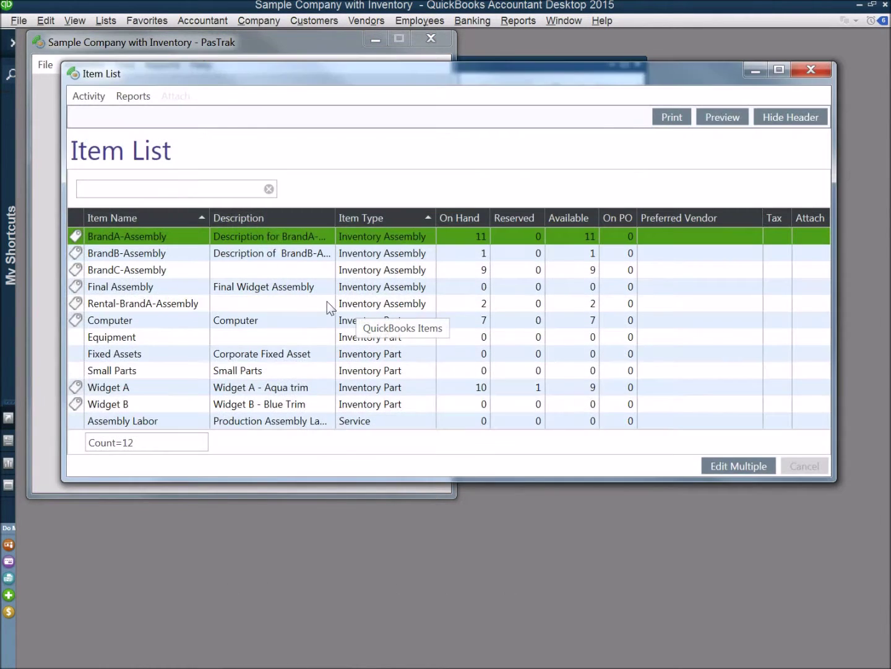
{"action": "double_click", "coordinate": [125, 338]}
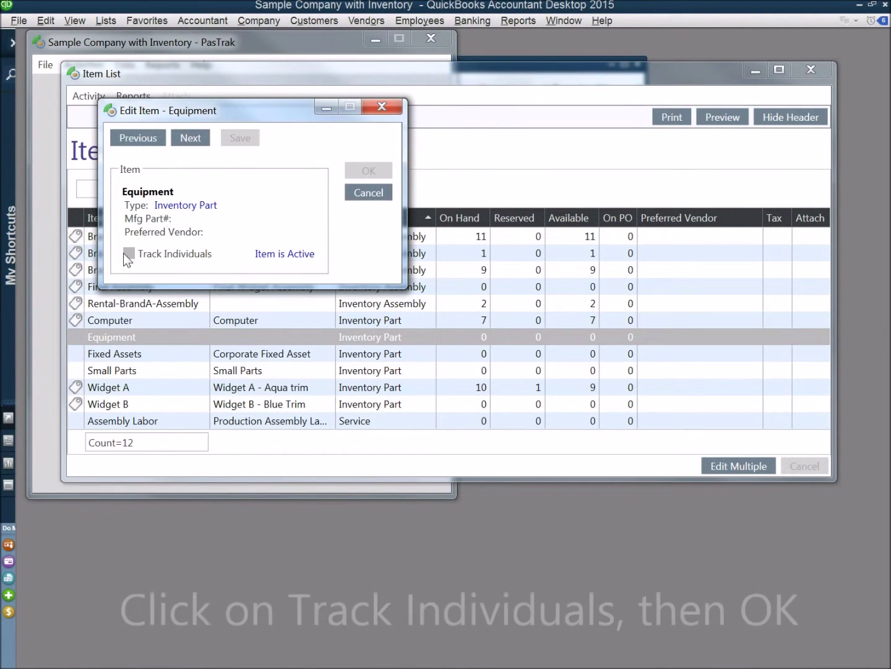
{"action": "left_click", "coordinate": [128, 253]}
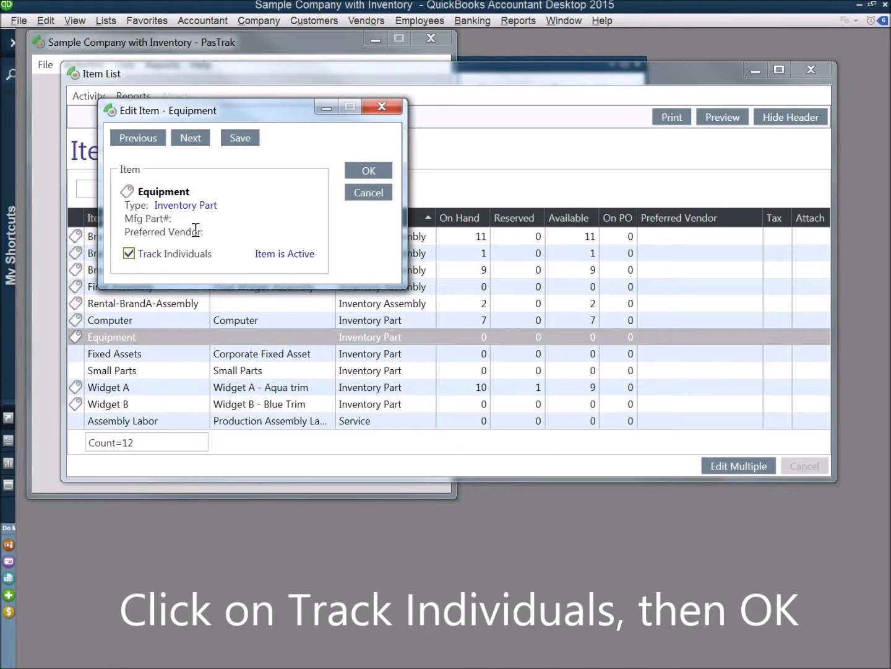
{"action": "left_click", "coordinate": [367, 172]}
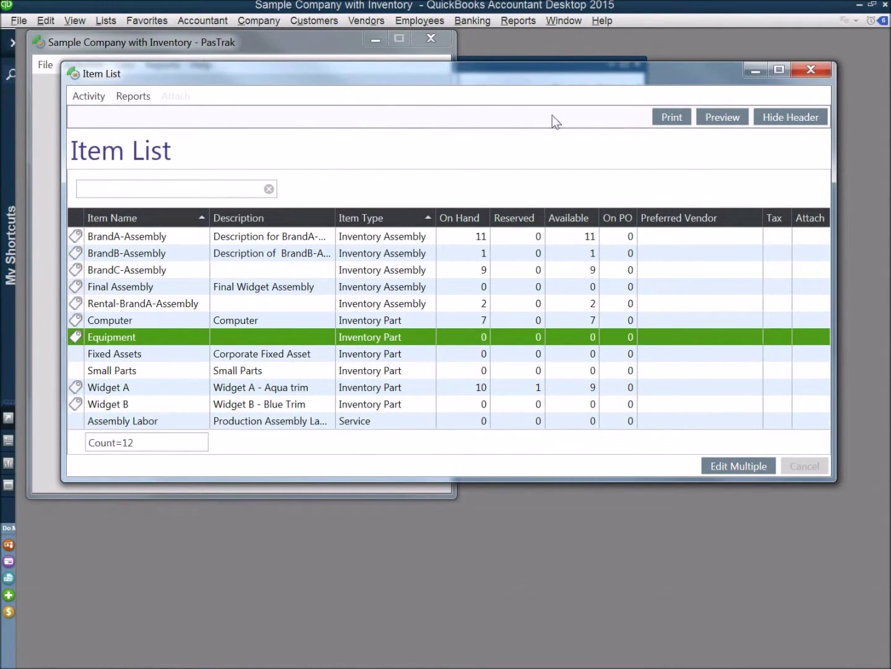
{"action": "left_click", "coordinate": [817, 65]}
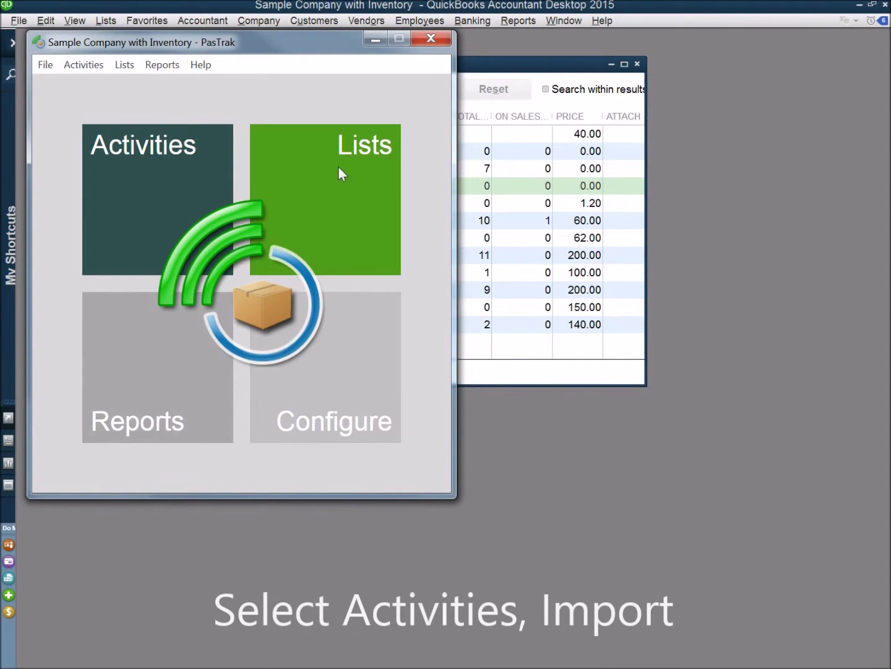
Start an Import Existing Inventory transaction with Fixed Assets:Equipment as the item on the first line.
{"action": "left_click", "coordinate": [132, 183]}
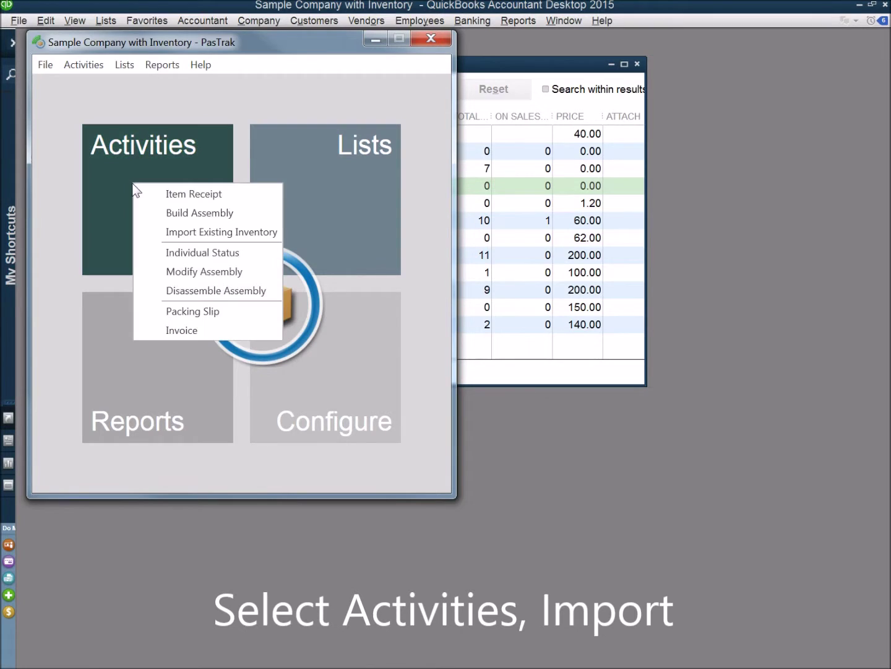
{"action": "left_click", "coordinate": [164, 230]}
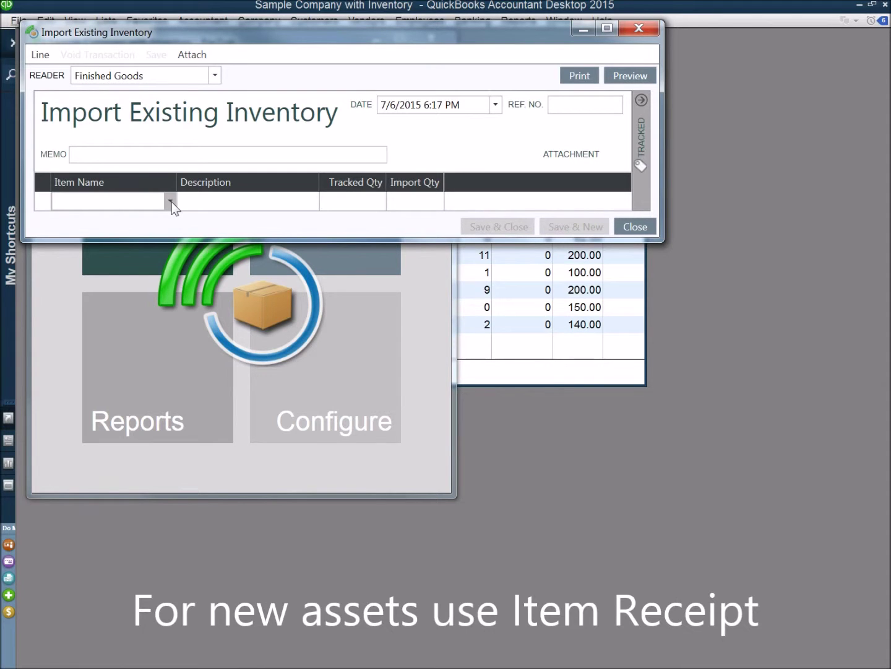
{"action": "left_click", "coordinate": [170, 201]}
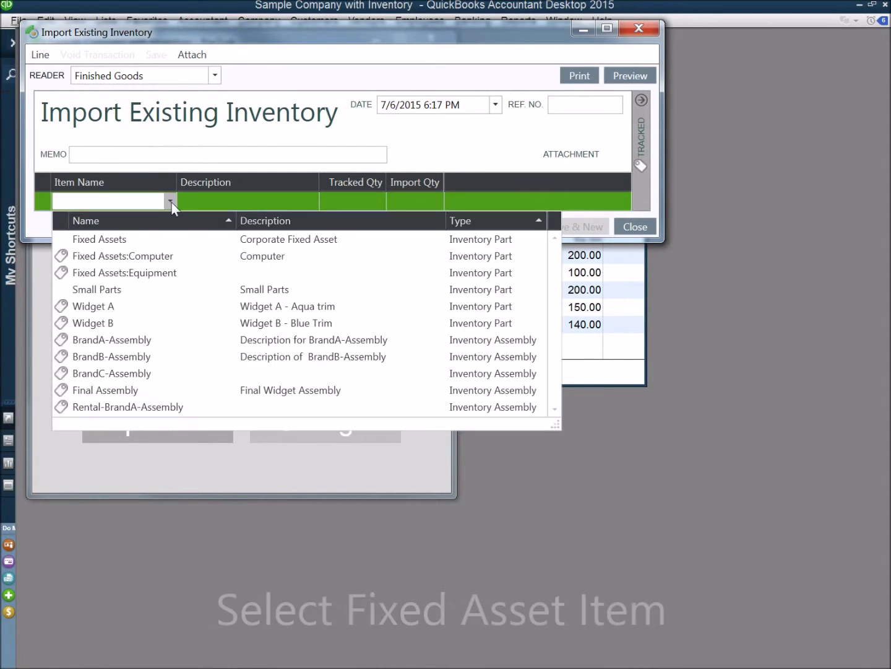
{"action": "left_click", "coordinate": [164, 276]}
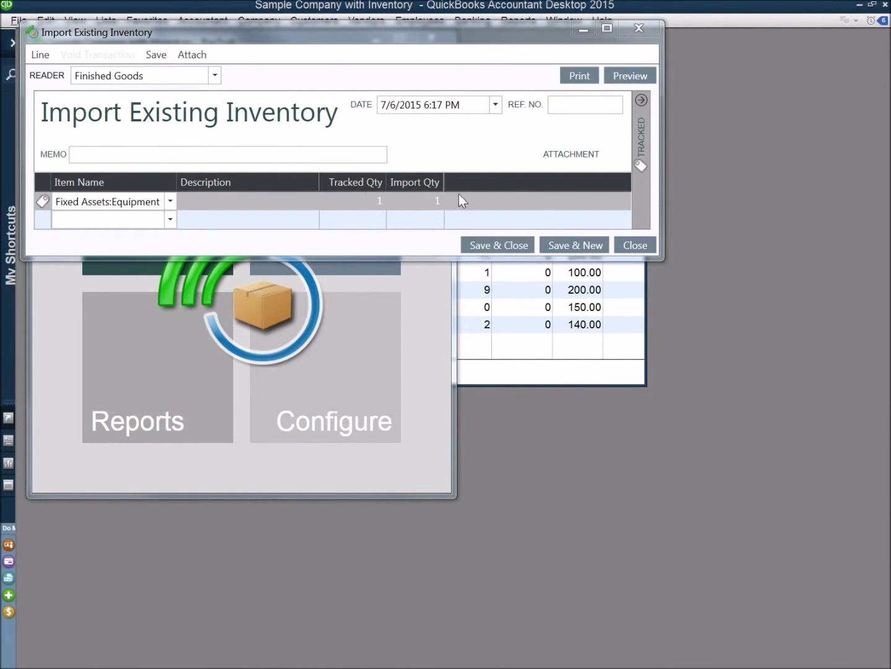
Enter serial numbers Machine1 and Machine2 for the two tracked Equipment units, then save and close the import.
{"action": "left_click", "coordinate": [642, 100]}
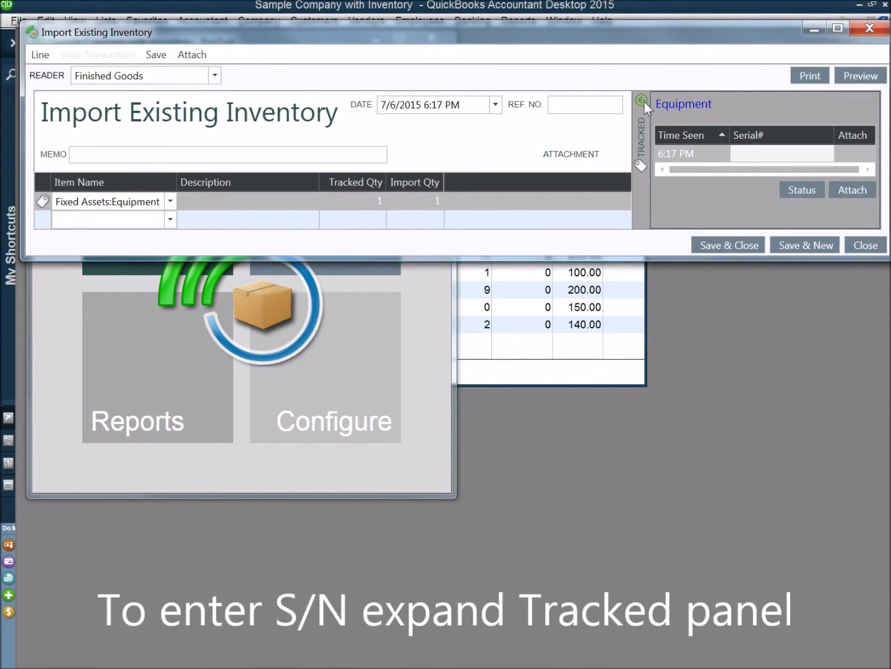
{"action": "left_click", "coordinate": [761, 150]}
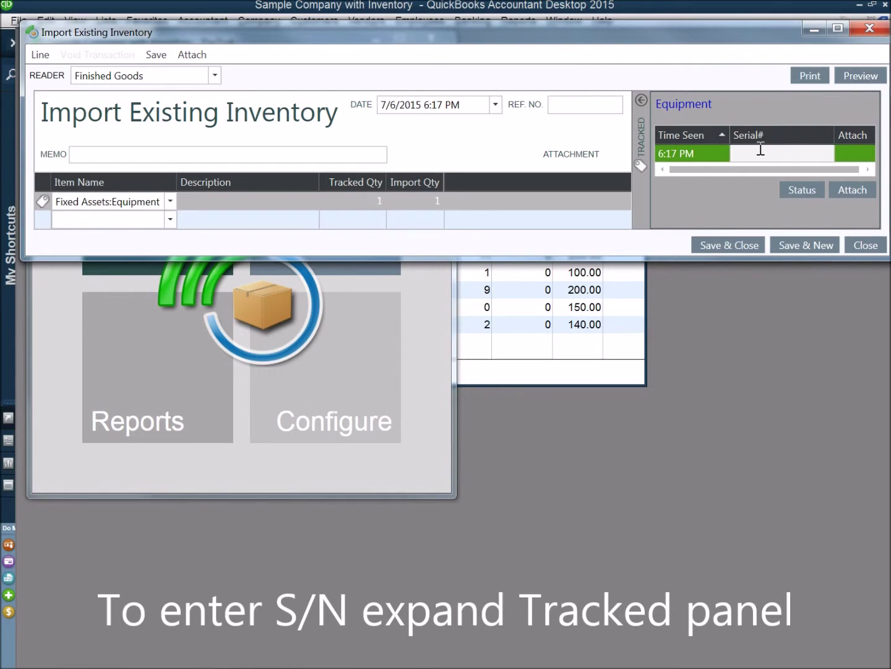
{"action": "type", "text": "Machine1"}
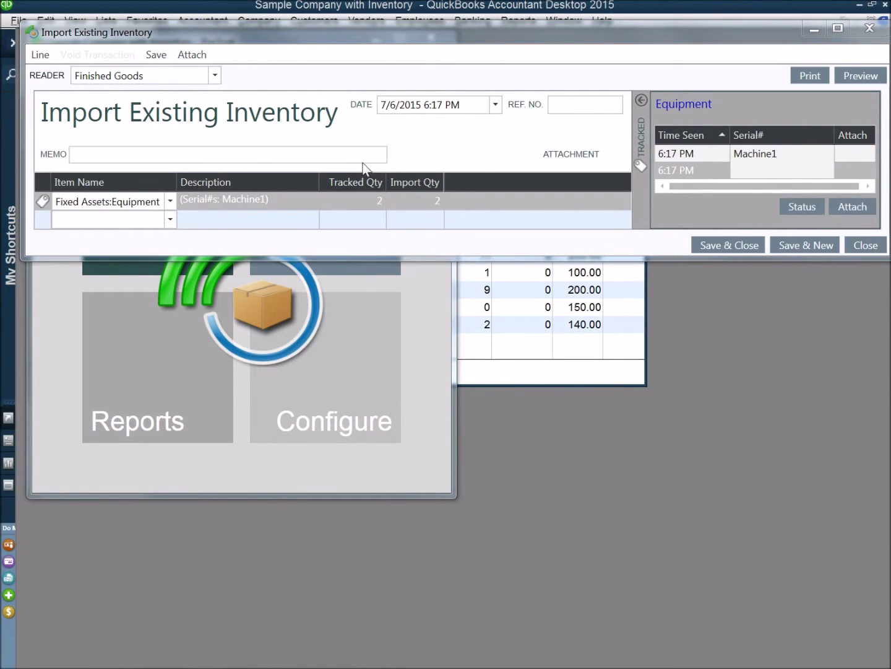
{"action": "left_click", "coordinate": [762, 170]}
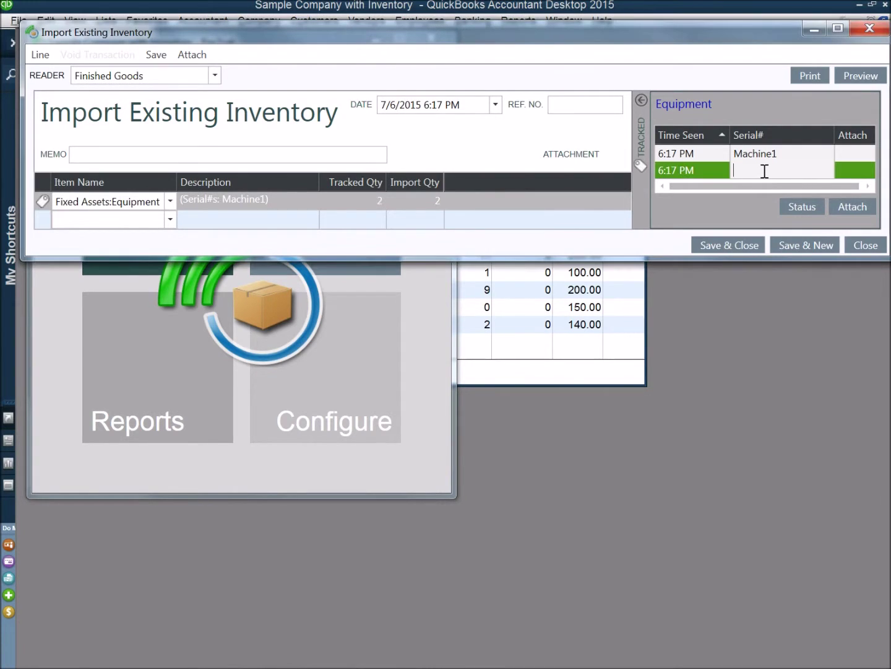
{"action": "type", "text": "Machine2"}
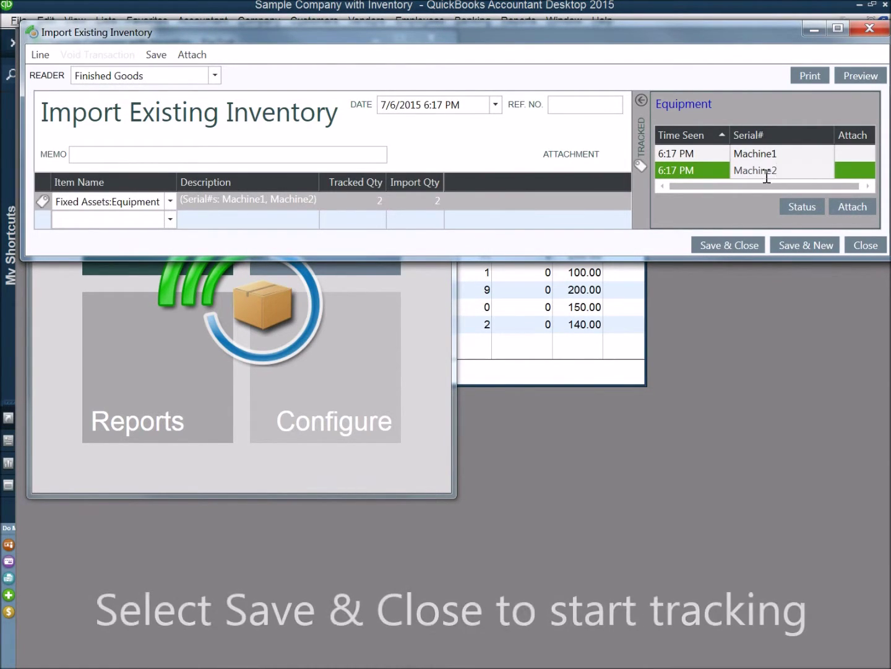
{"action": "left_click", "coordinate": [738, 245]}
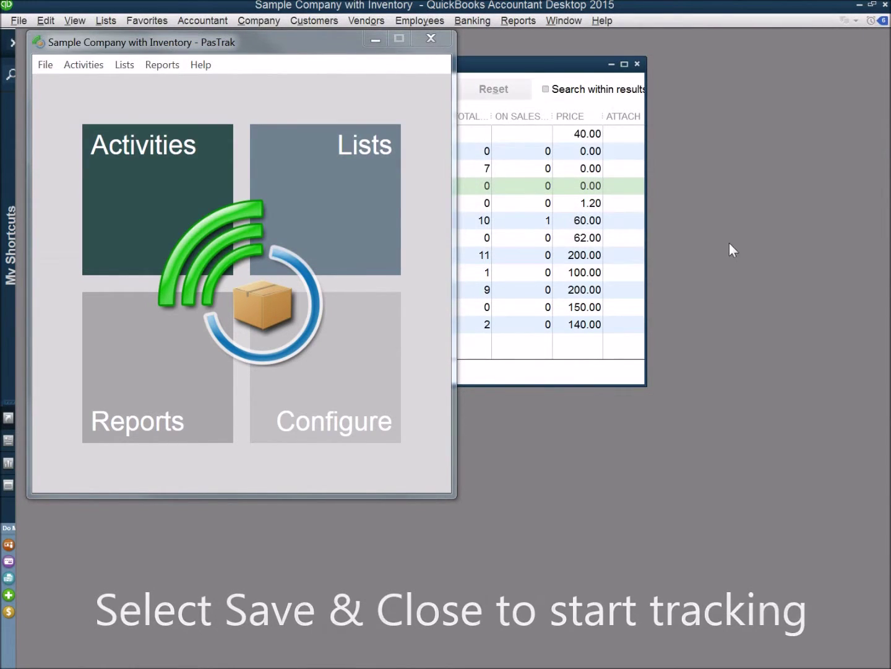
Search the Individuals List for units of the Fixed Assets:Equipment item.
{"action": "left_click", "coordinate": [305, 172]}
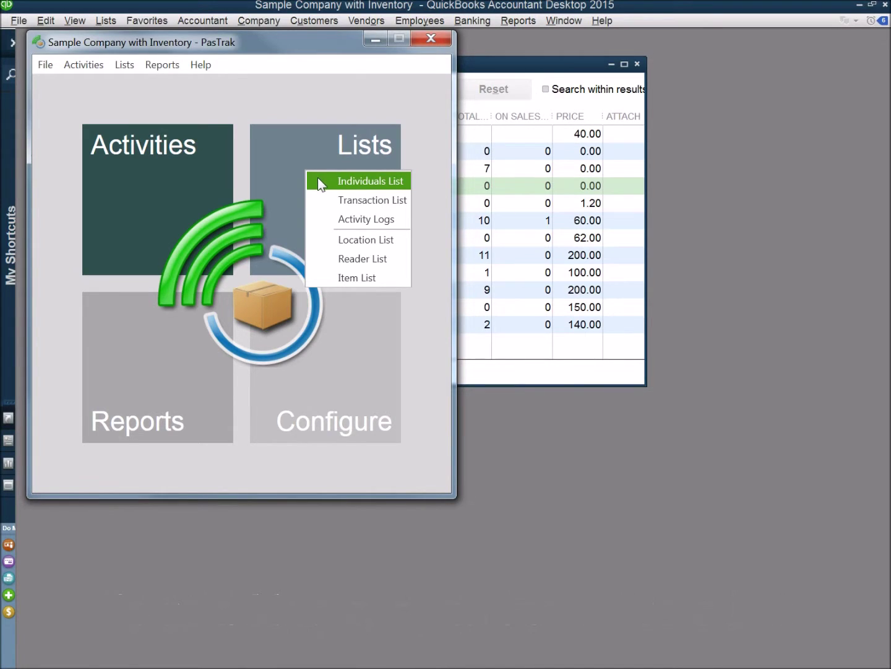
{"action": "left_click", "coordinate": [319, 181]}
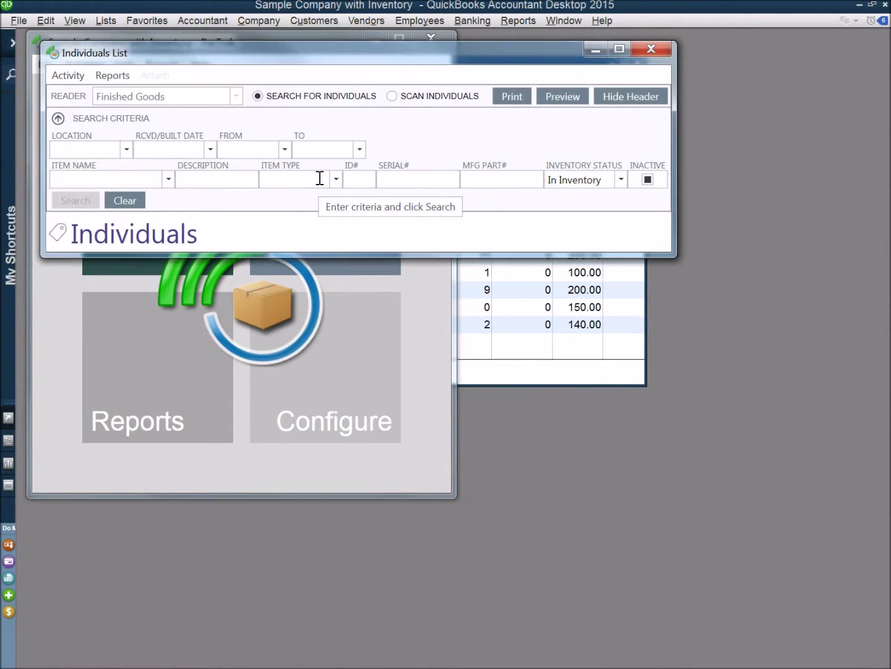
{"action": "left_click", "coordinate": [170, 178]}
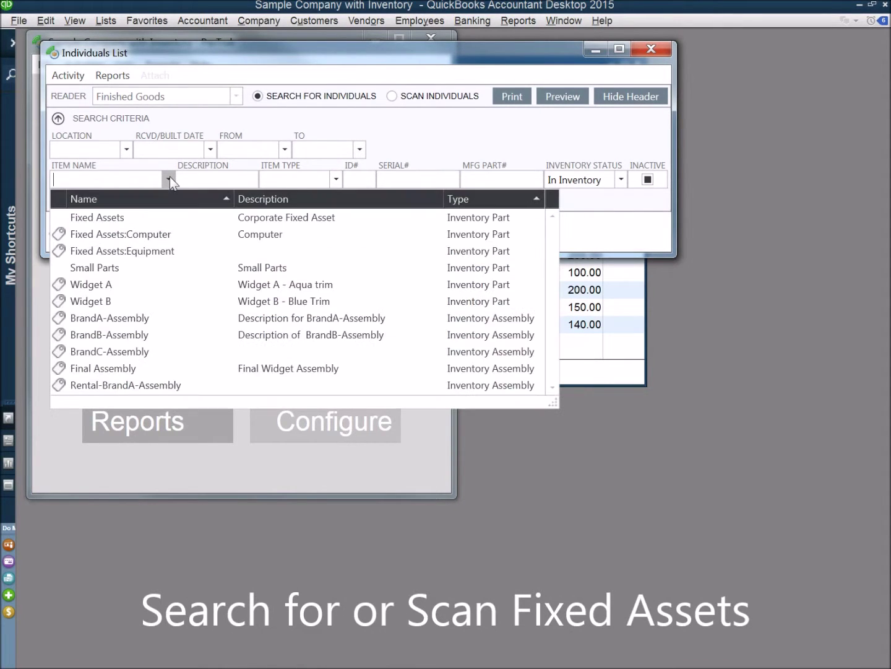
{"action": "left_click", "coordinate": [151, 251]}
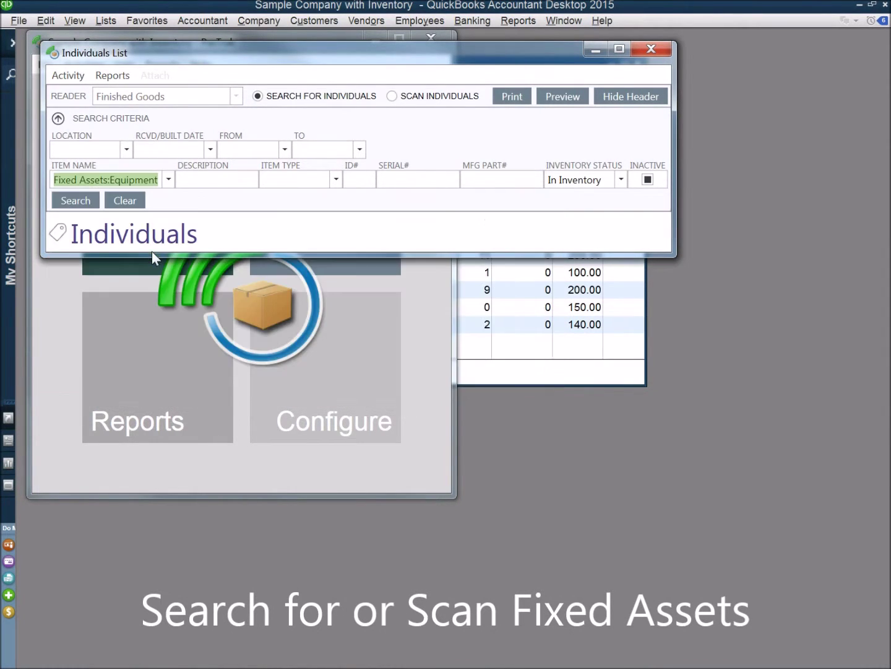
{"action": "left_click", "coordinate": [79, 202]}
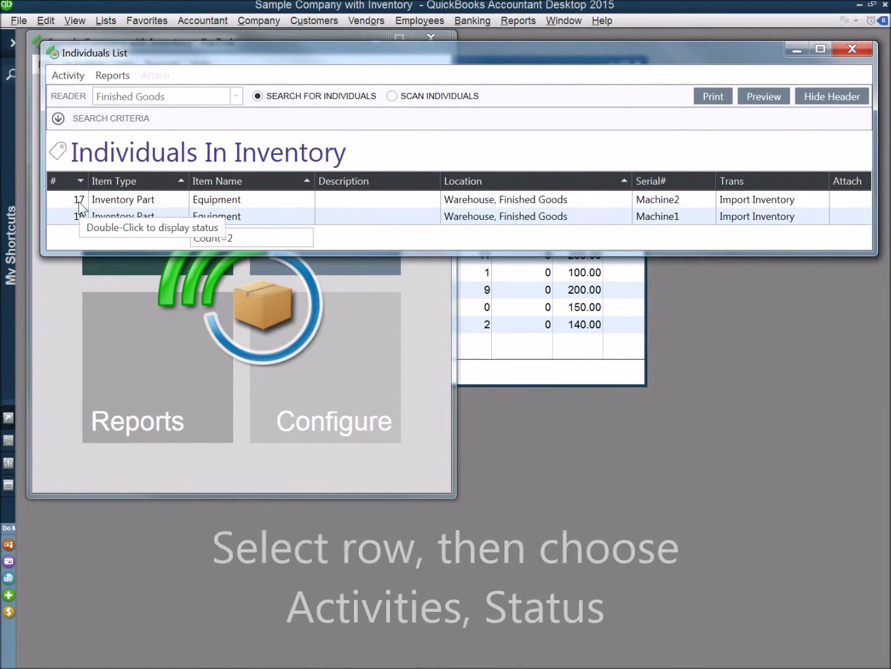
Open the individual status of the Equipment unit with serial number Machine2 and expand its history.
{"action": "left_click", "coordinate": [106, 205]}
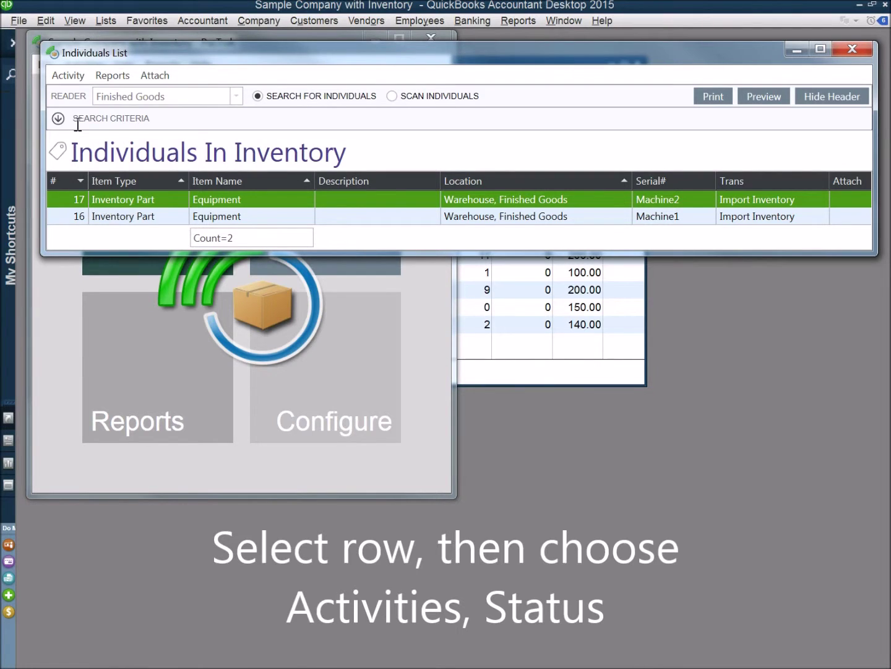
{"action": "left_click", "coordinate": [68, 74]}
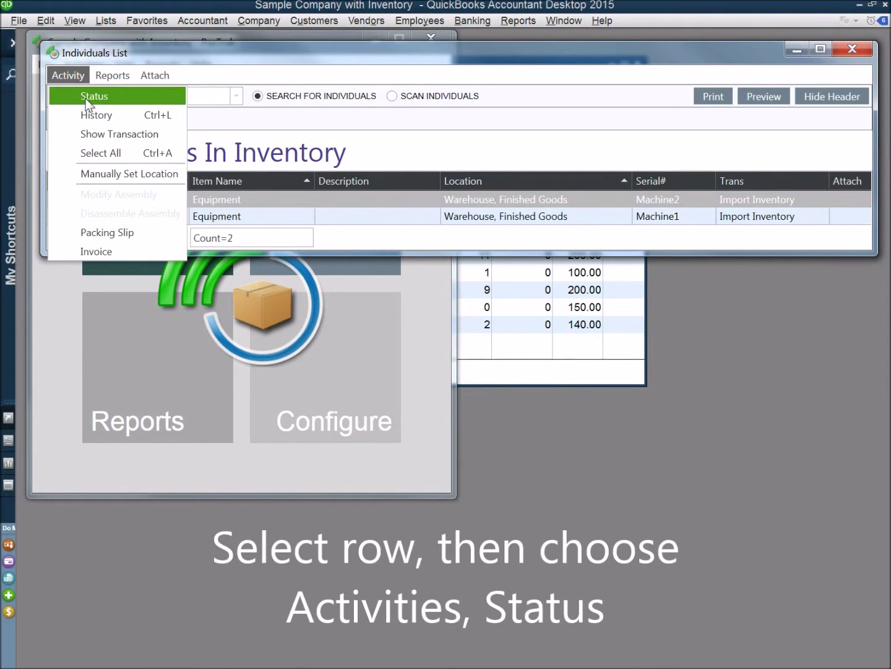
{"action": "left_click", "coordinate": [85, 97]}
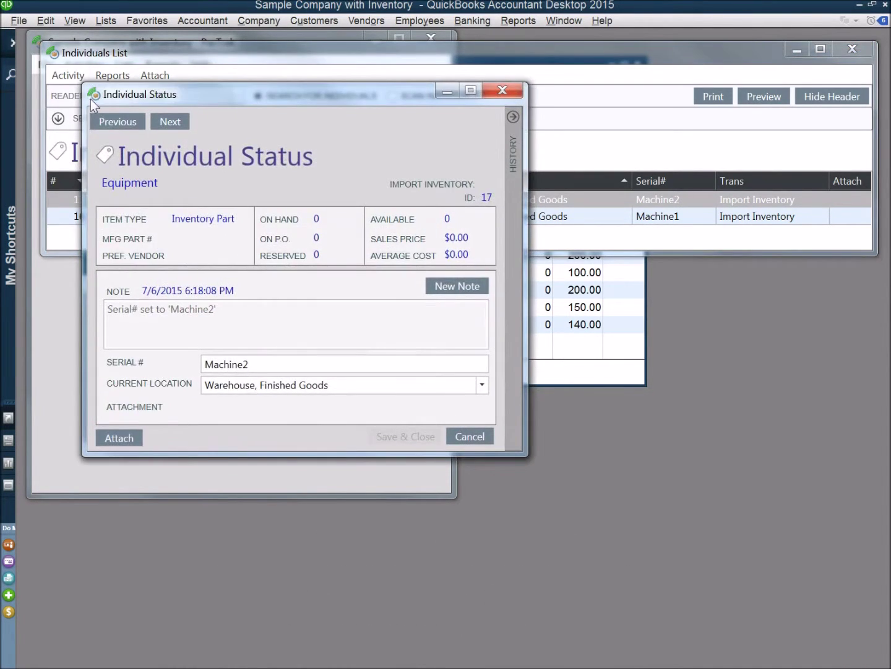
{"action": "left_click_drag", "start_coordinate": [139, 90], "coordinate": [97, 69]}
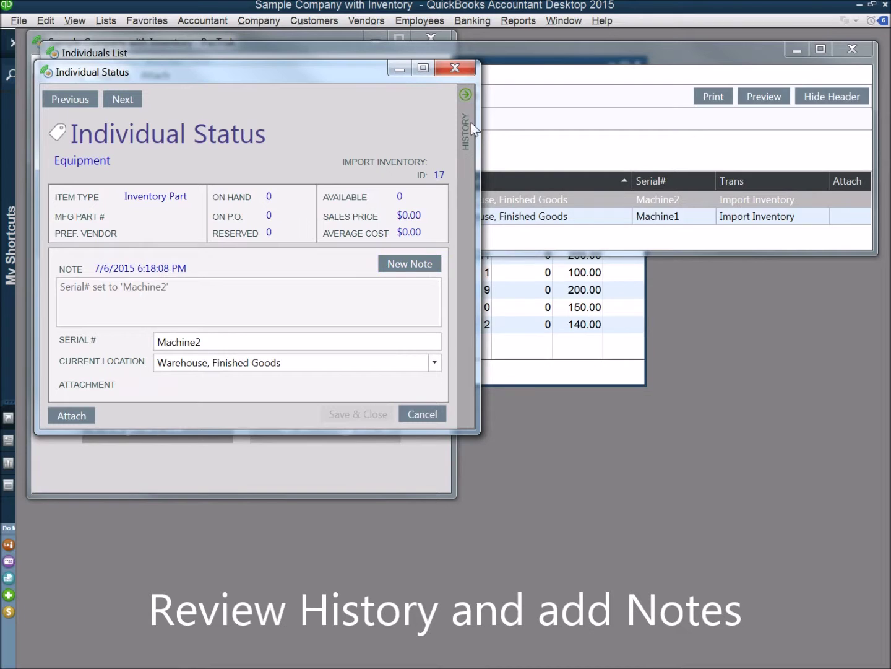
{"action": "left_click", "coordinate": [467, 95]}
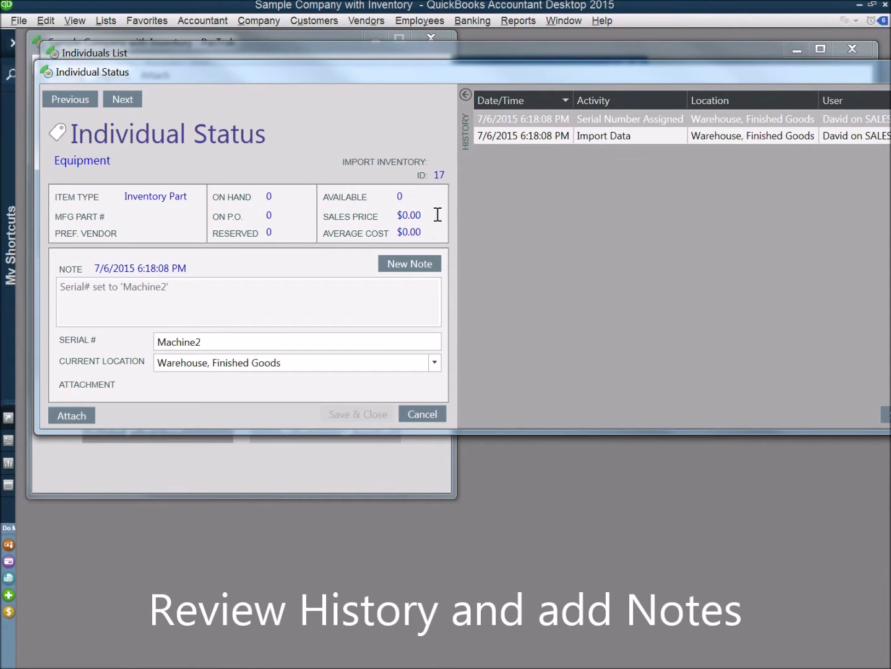
Add a new note reading "Inspection passed" to the Machine2 unit, then save and close its status.
{"action": "left_click", "coordinate": [400, 265]}
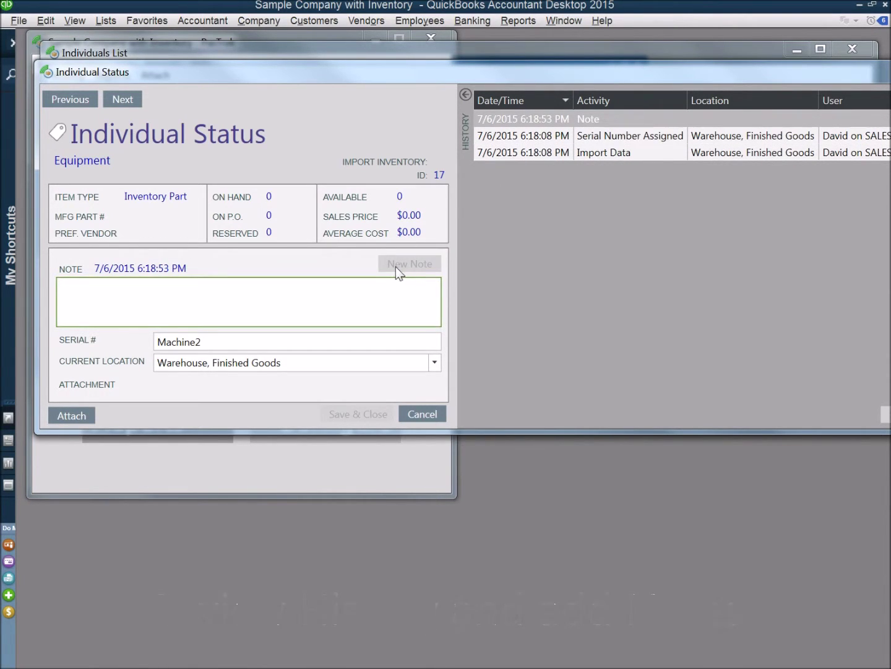
{"action": "type", "text": "Insp"}
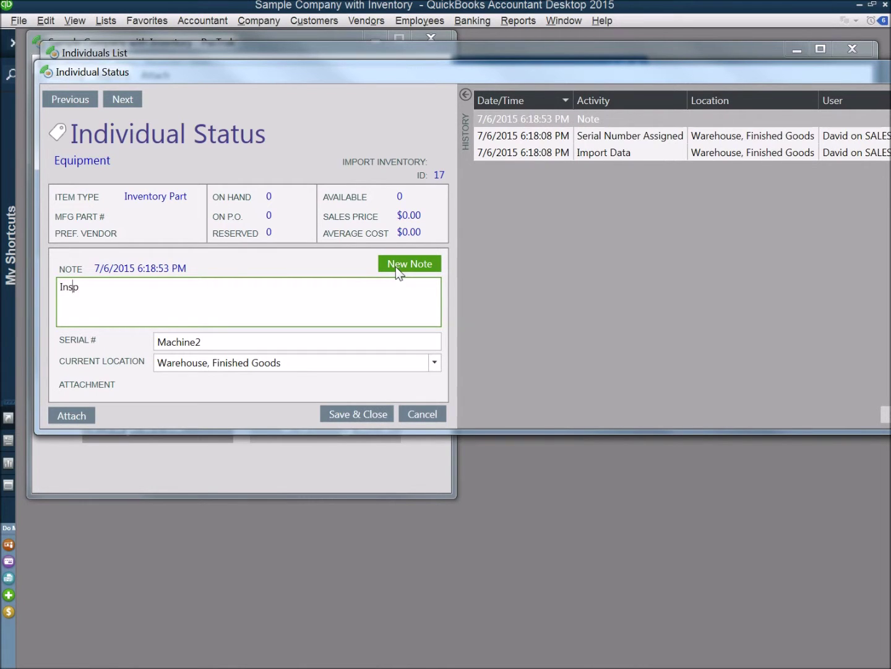
{"action": "type", "text": "ectio p"}
{"action": "key", "text": "BackSpace"}
{"action": "key", "text": "BackSpace"}
{"action": "type", "text": "n passed"}
{"action": "left_click", "coordinate": [369, 411]}
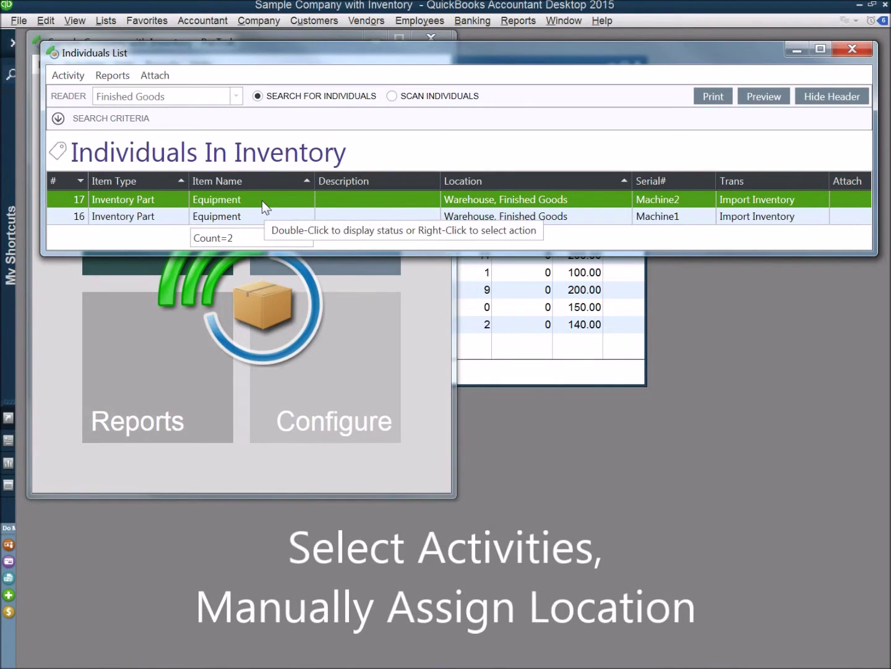
Manually set the location of the Machine2 unit to Warehouse, Production.
{"action": "right_click", "coordinate": [262, 200]}
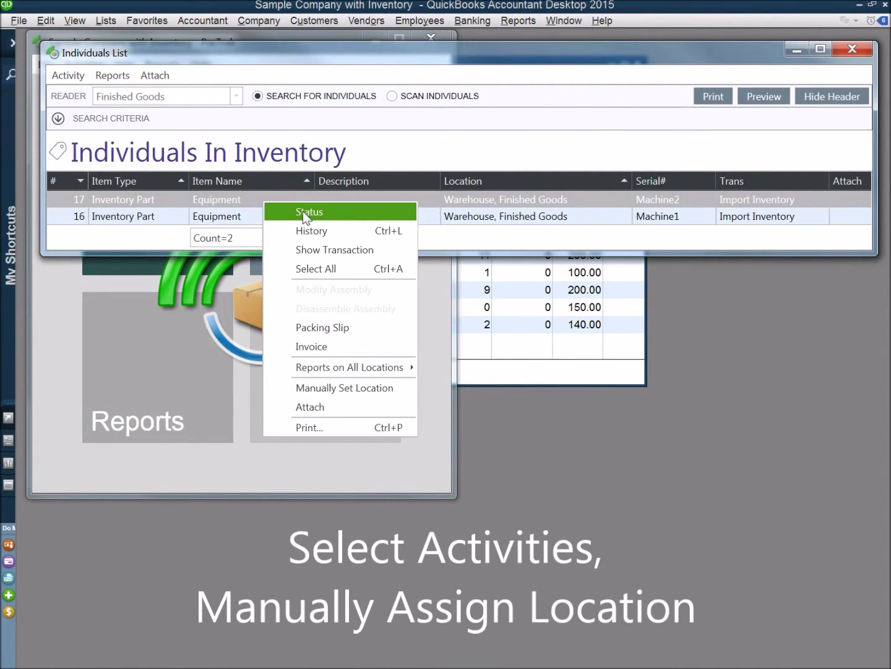
{"action": "left_click", "coordinate": [344, 388]}
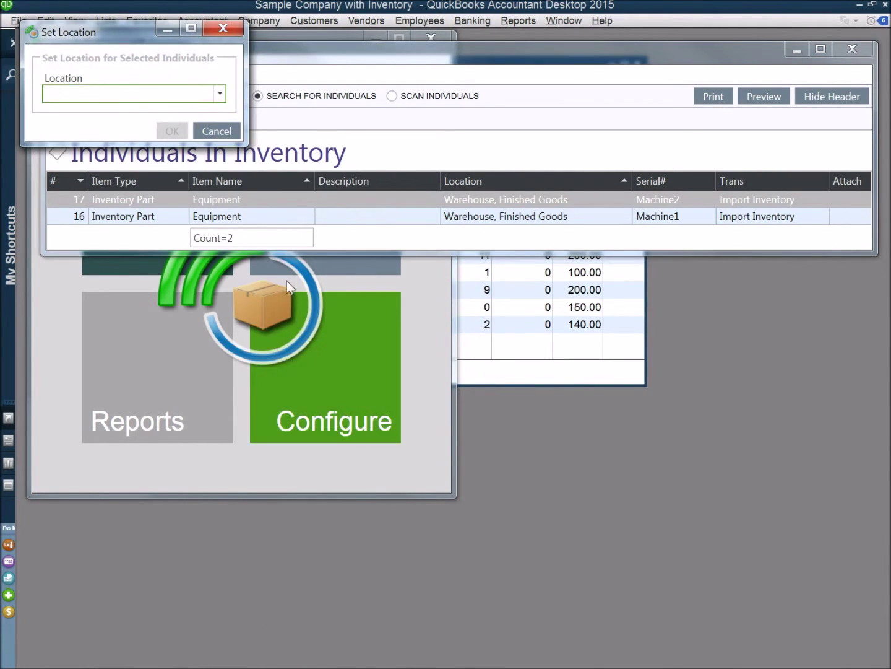
{"action": "left_click", "coordinate": [221, 91]}
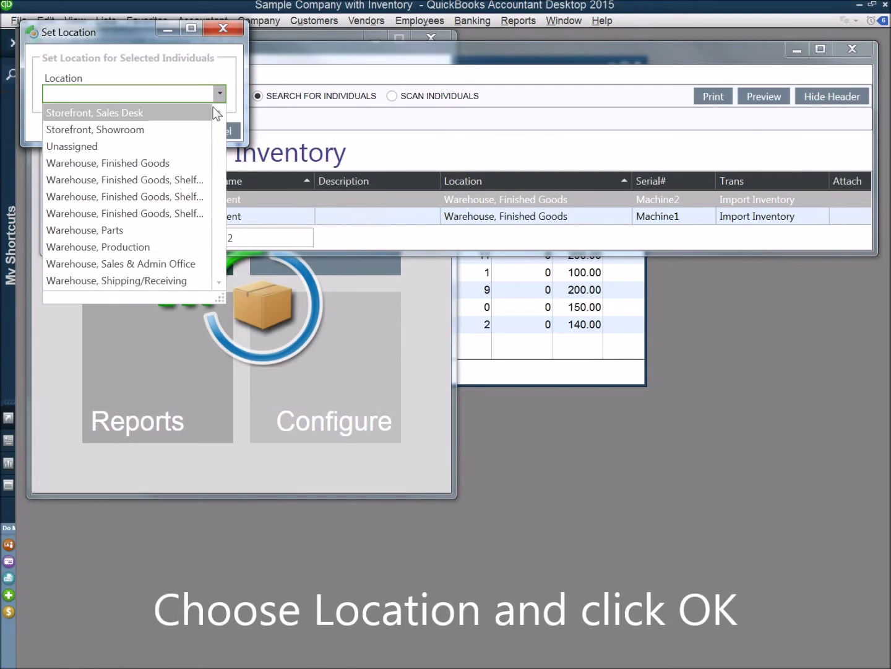
{"action": "left_click", "coordinate": [131, 247]}
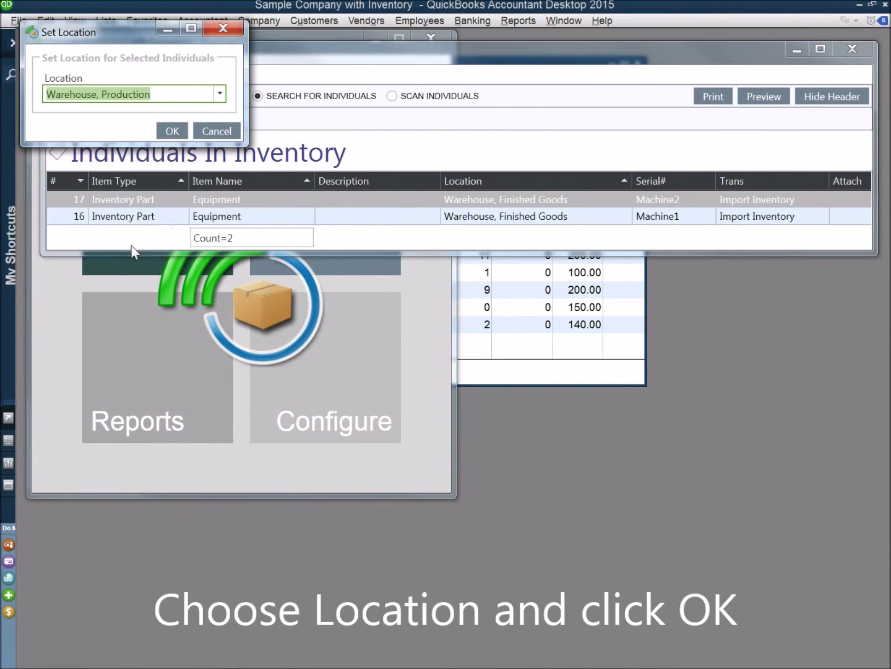
{"action": "left_click", "coordinate": [173, 131]}
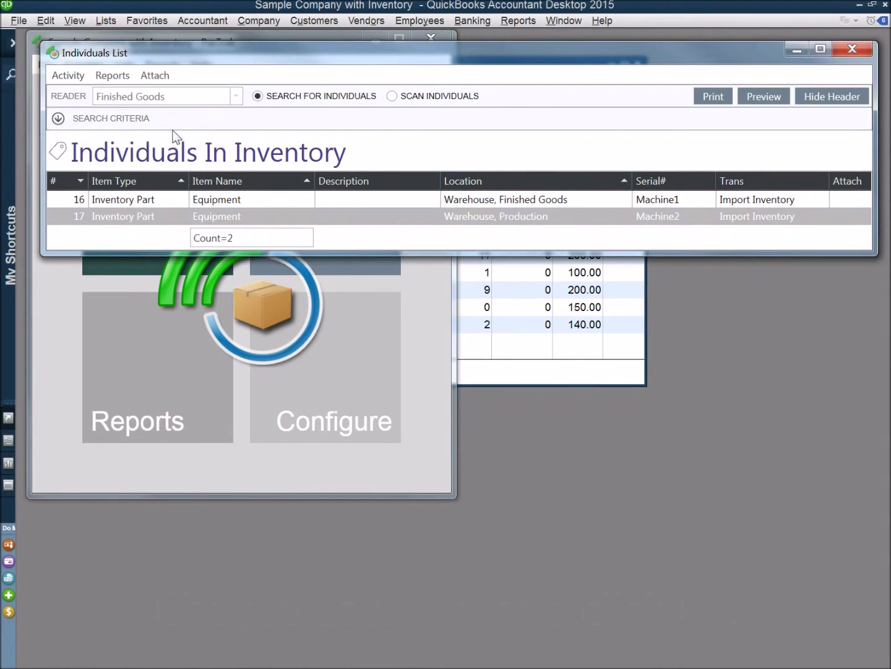
{"action": "left_click_drag", "start_coordinate": [216, 48], "coordinate": [212, 109]}
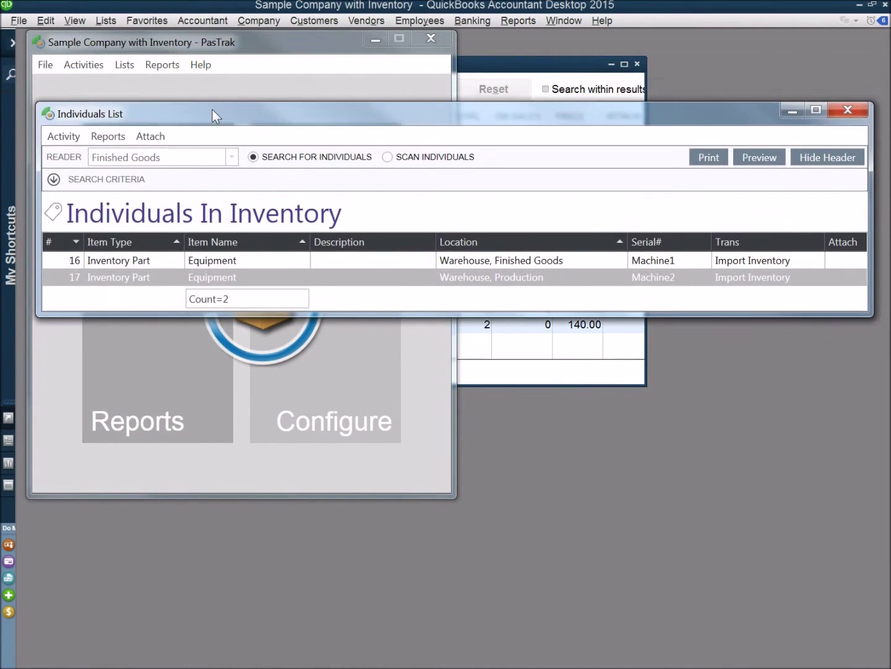